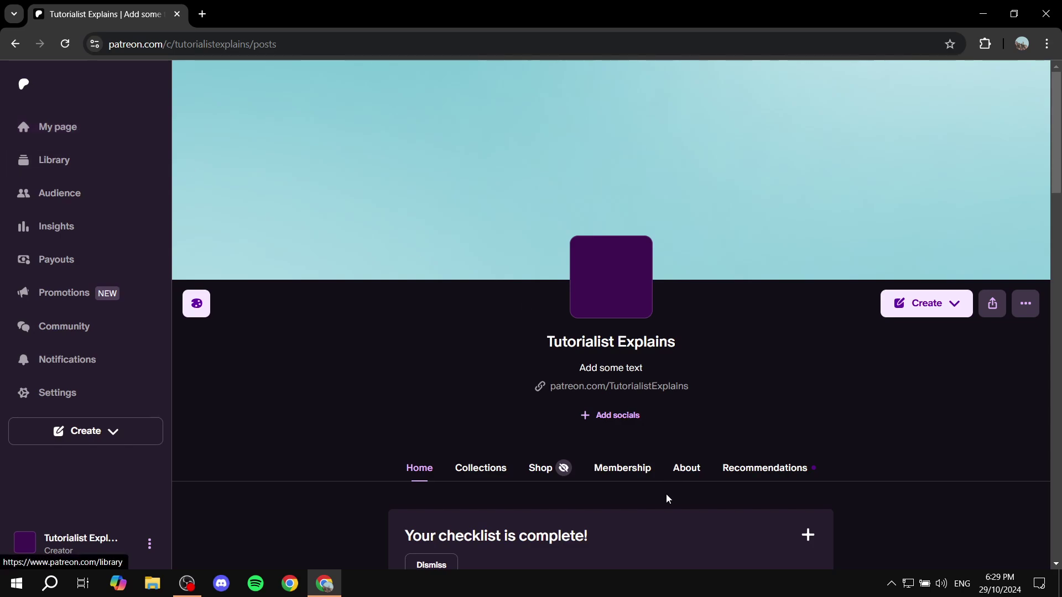
Step: Open the Tutorialist Explains shop and review its two existing, not-yet-visible products
mouse_move(929, 194)
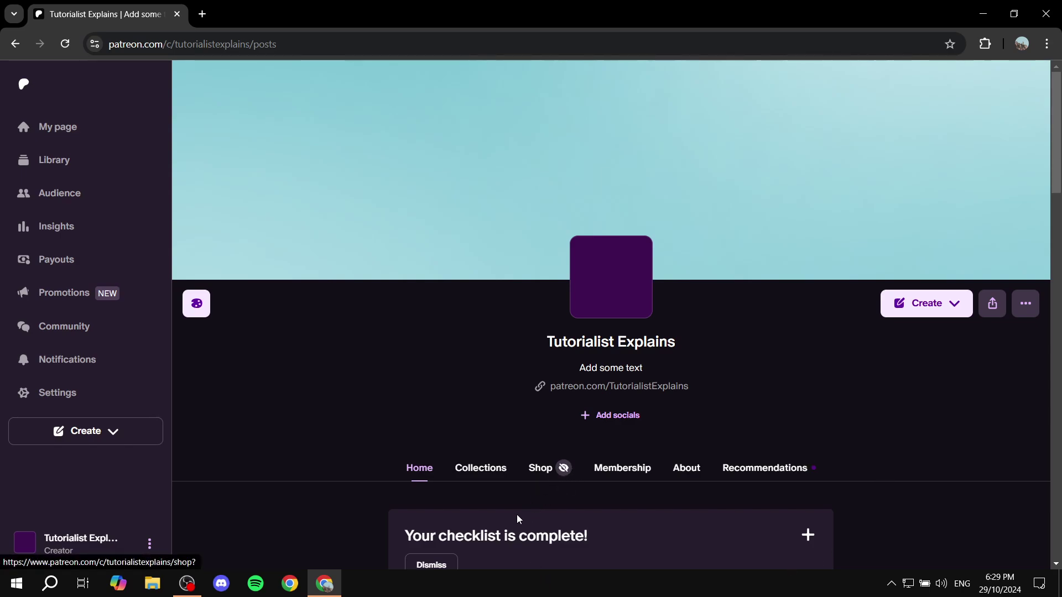
mouse_move(540, 468)
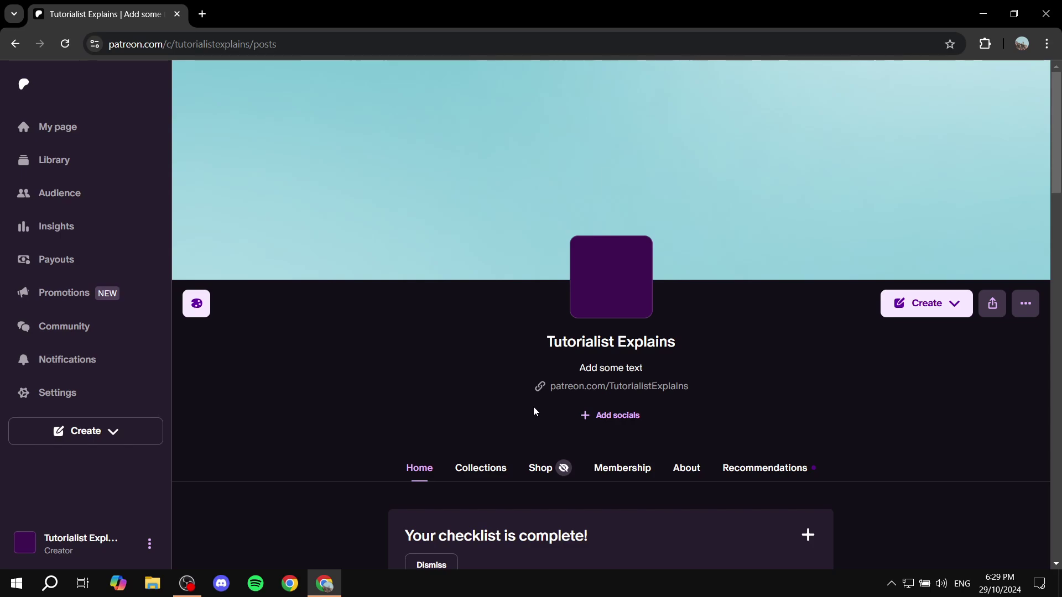
click(544, 475)
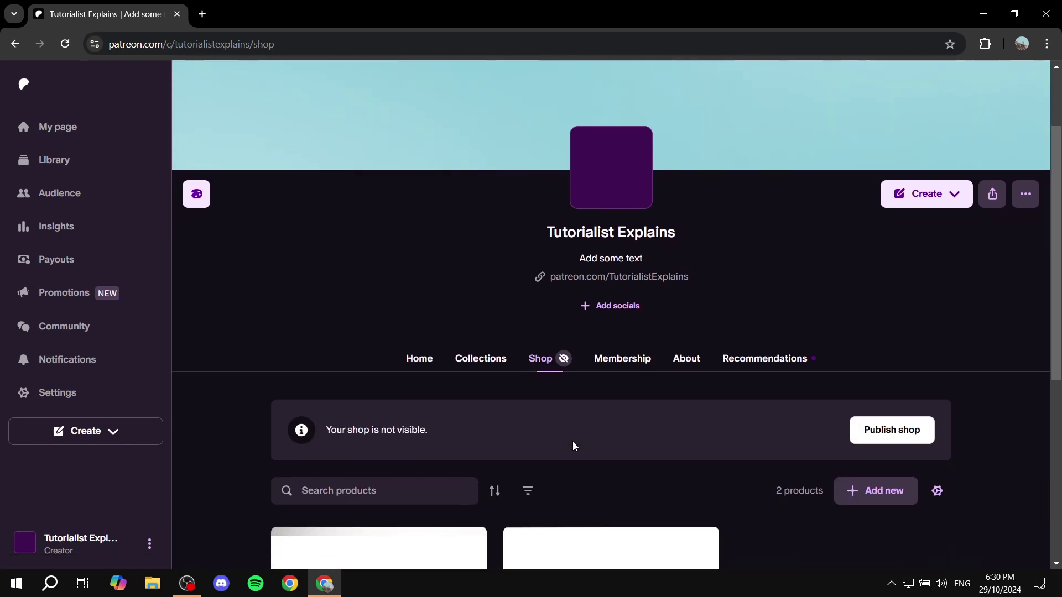
scroll(573, 441, down, 5)
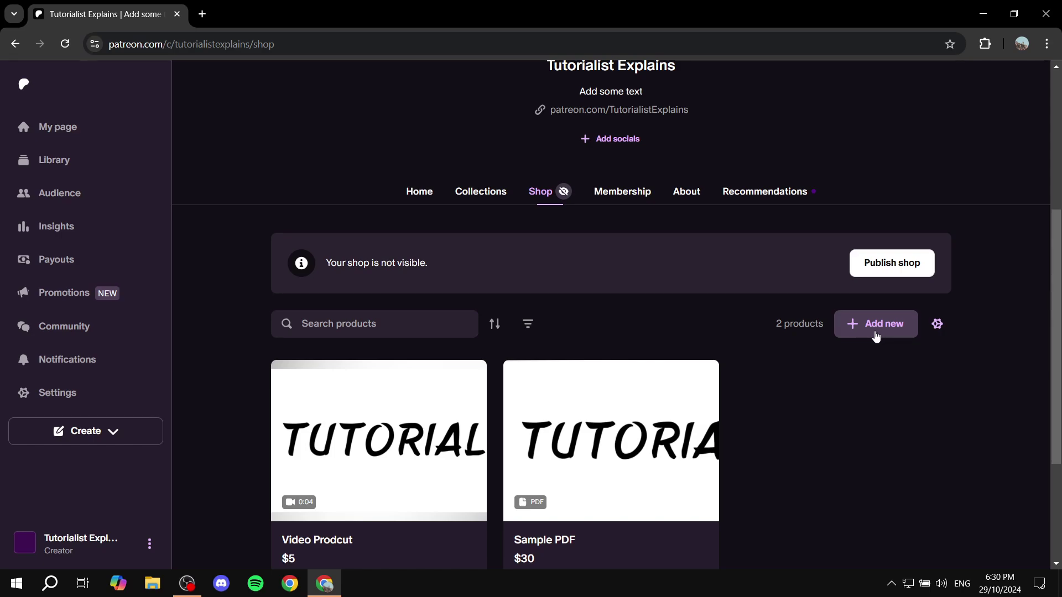
scroll(765, 336, up, 5)
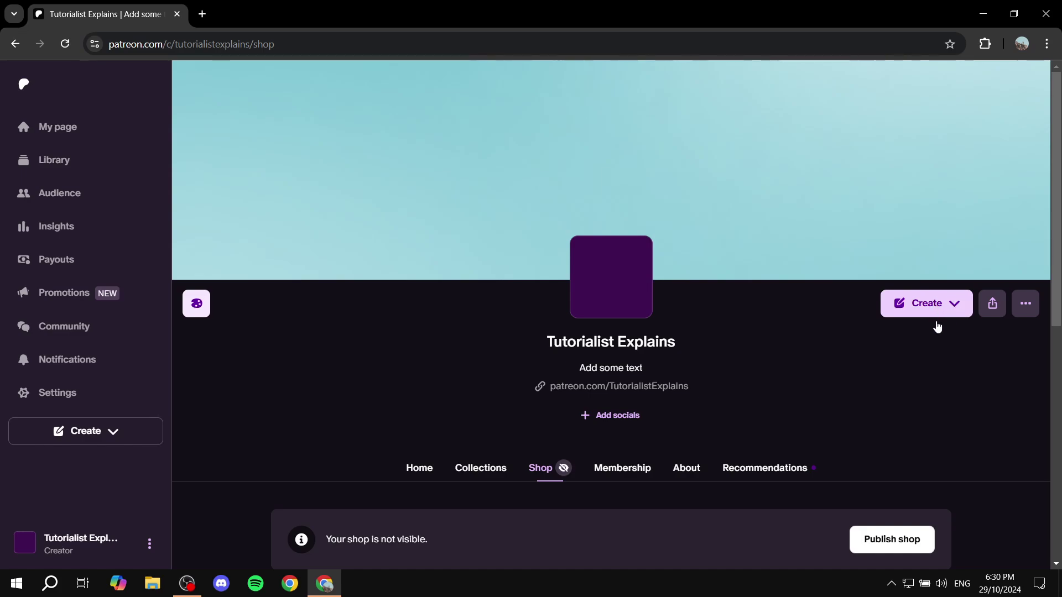
Step: Start a new digital product via Create > Product and place the caret in its Title field
click(947, 308)
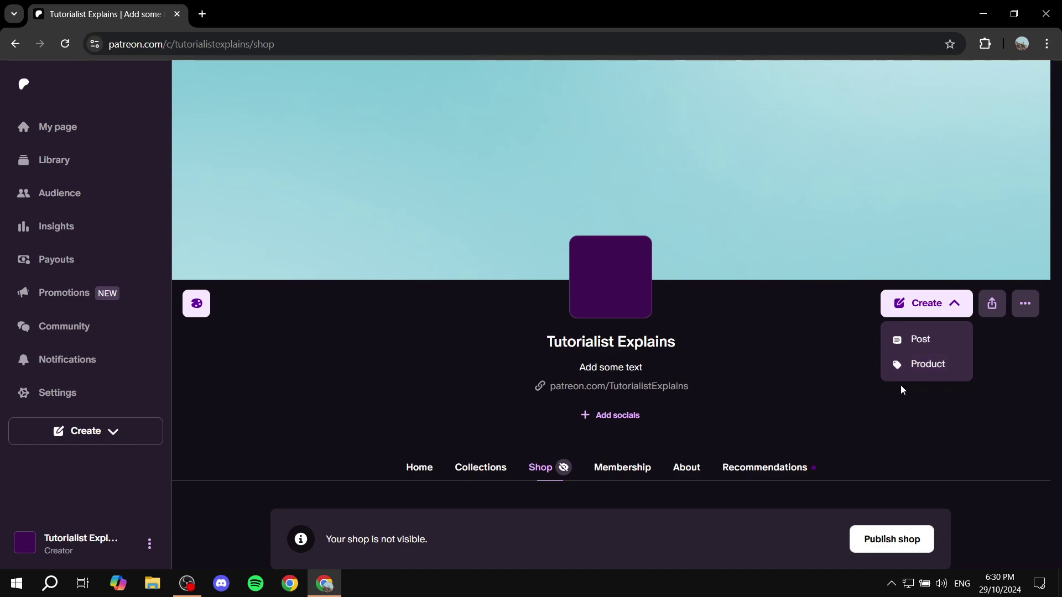
click(928, 370)
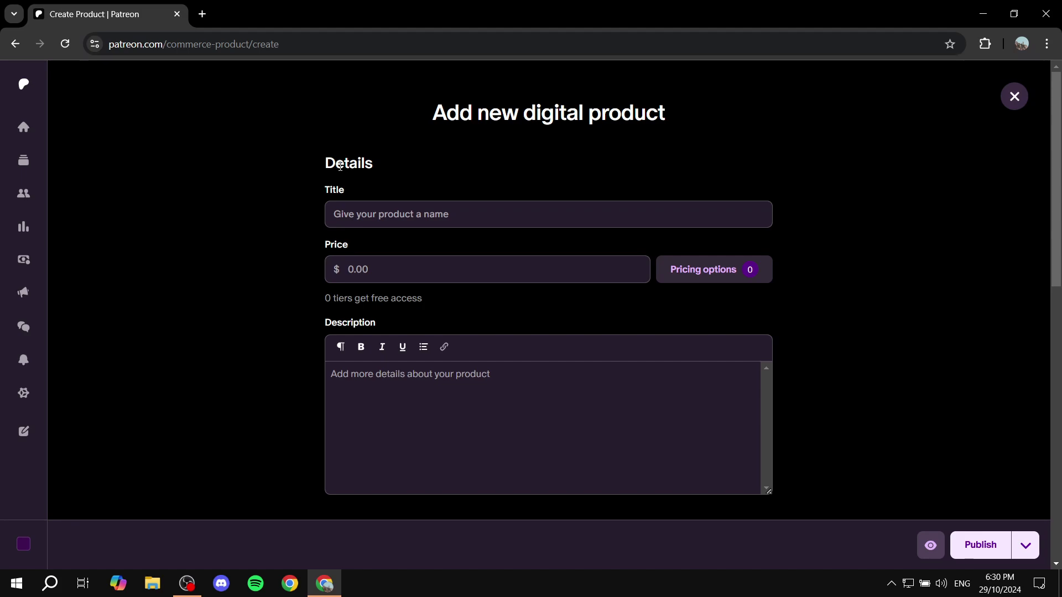
drag(303, 166, 375, 166)
click(410, 165)
click(468, 222)
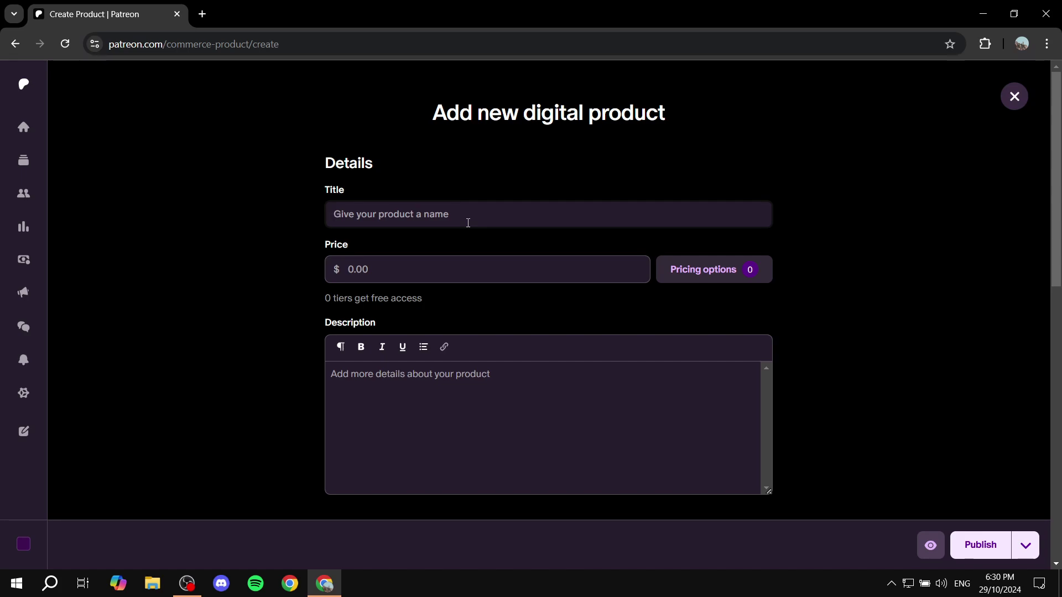
Step: Title the product 'Example Product' and set its price to $15 ($21.50 on iOS)
text(Ex)
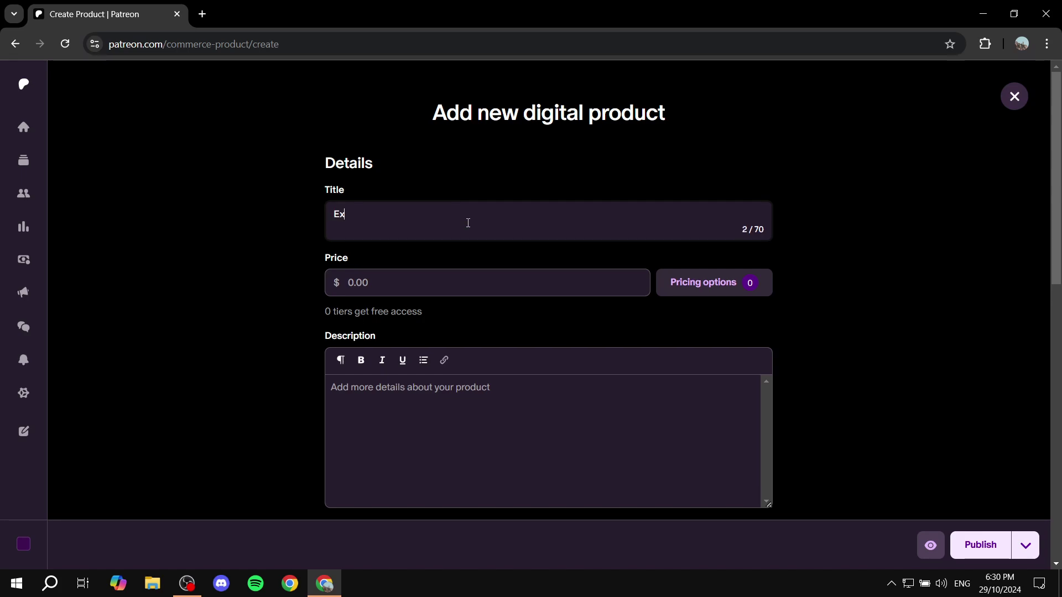
text(ample Product)
drag(322, 257, 393, 258)
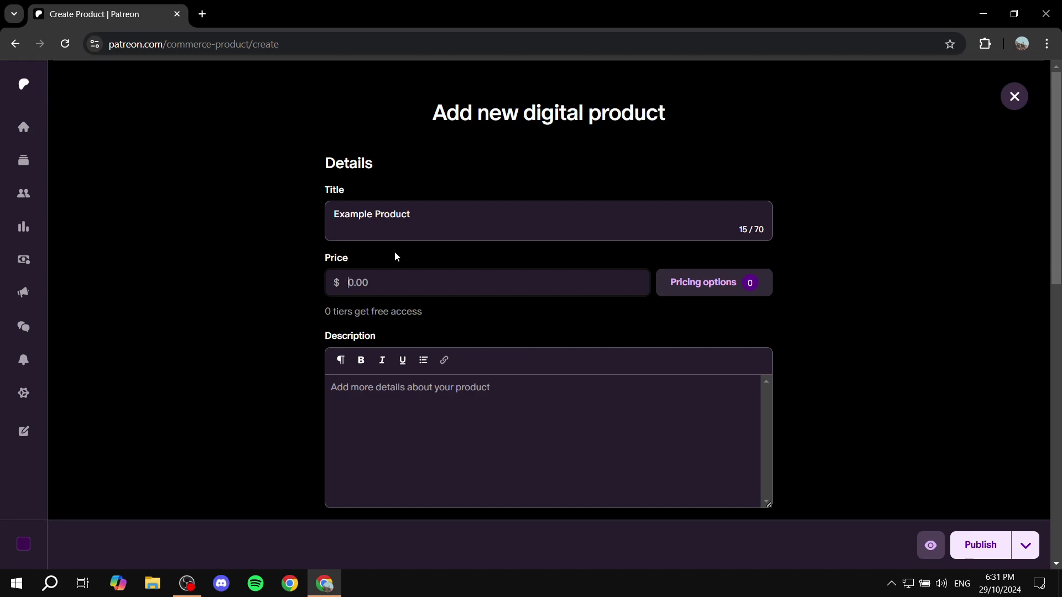
text(15)
click(266, 294)
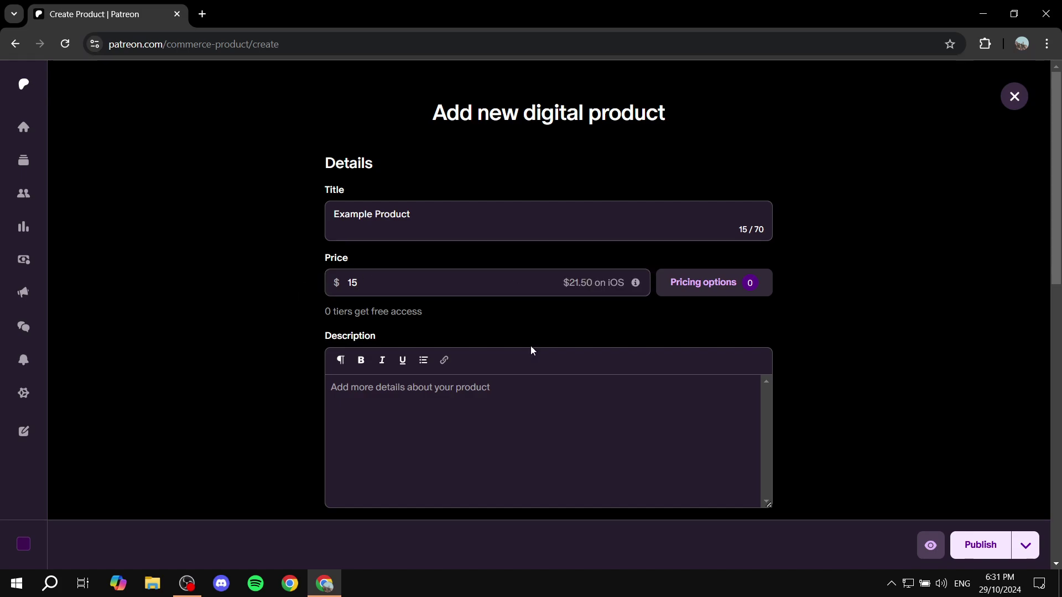
click(406, 398)
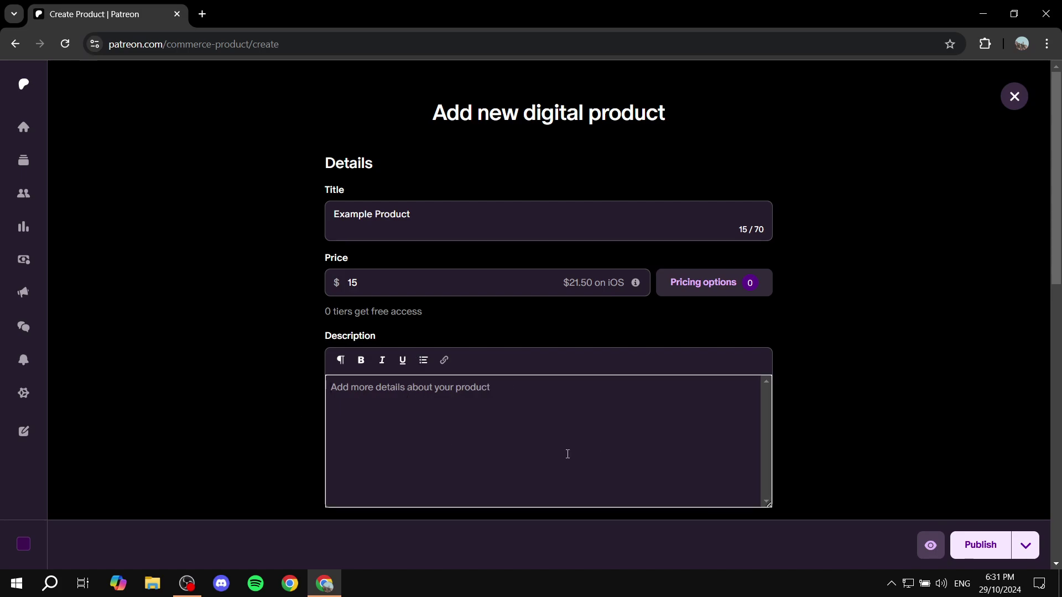
click(558, 283)
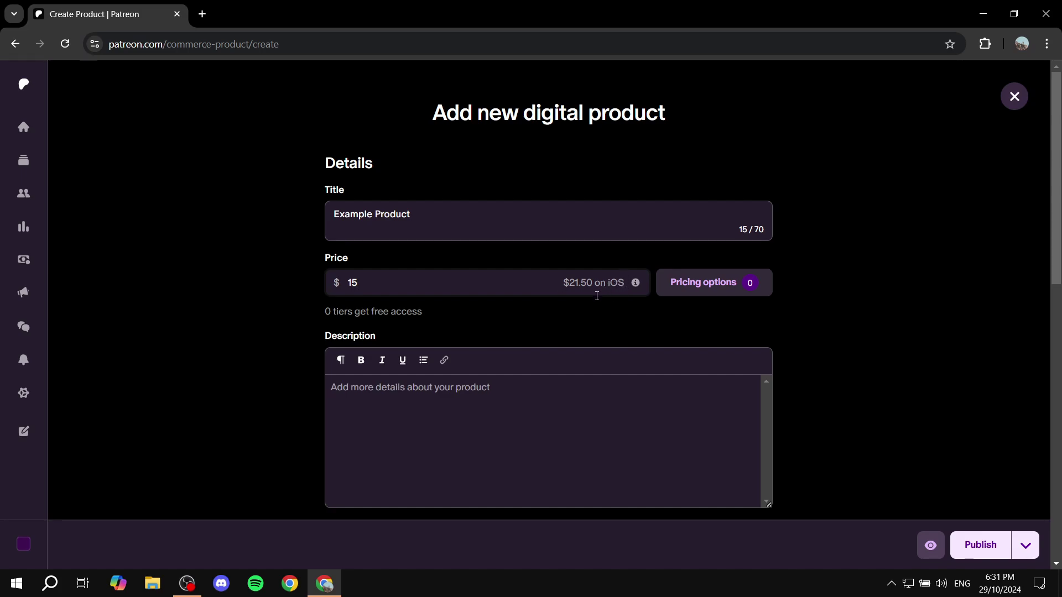
scroll(595, 296, down, 1)
drag(325, 271, 446, 265)
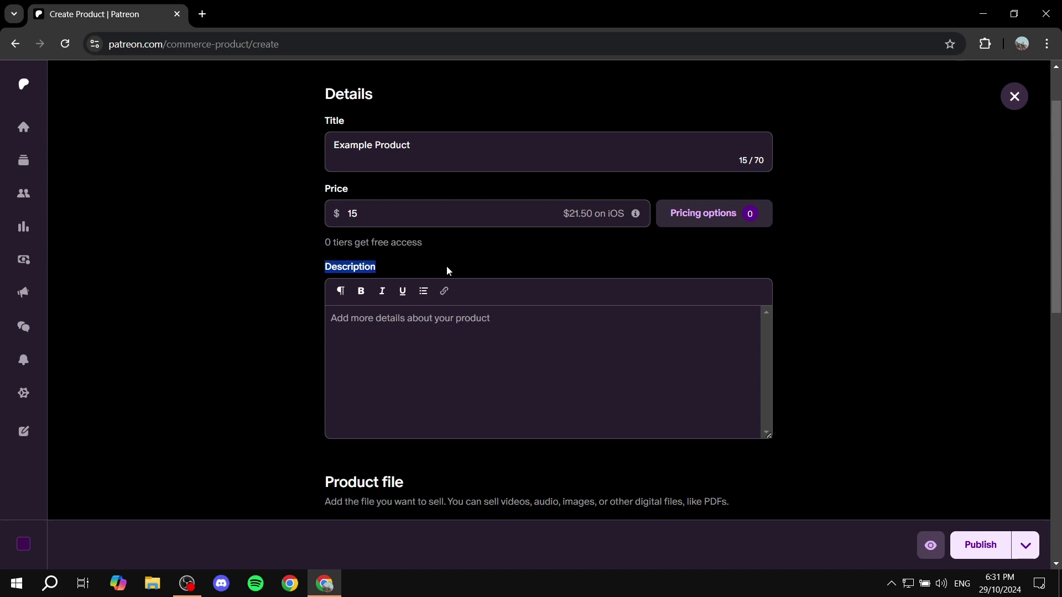
Step: Type a draft description 'some desc' in the Description box, then select and clear it
click(504, 334)
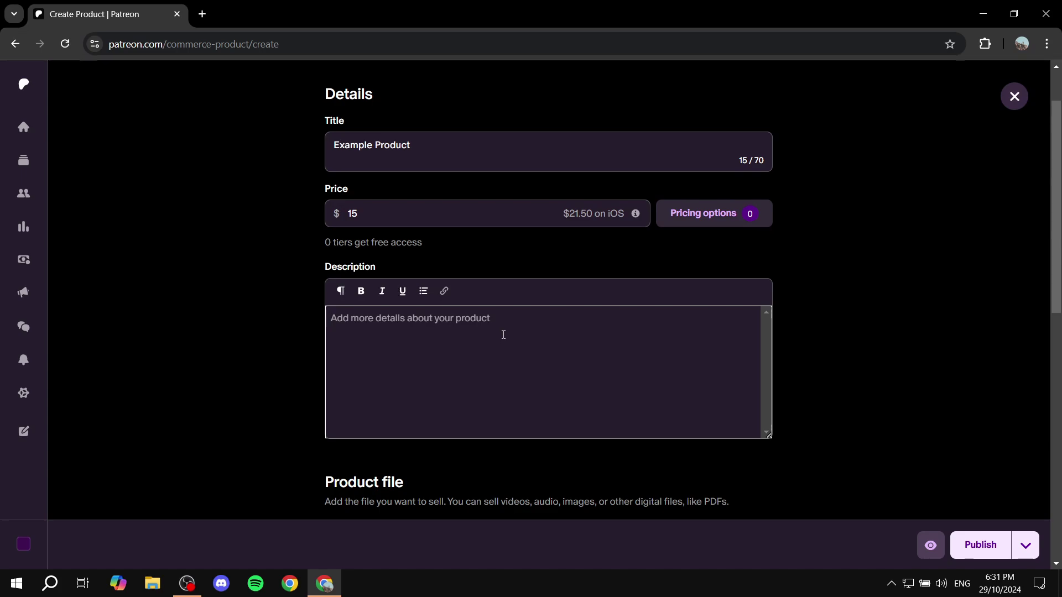
text(AD)
key(BackSpace)
text(ddd)
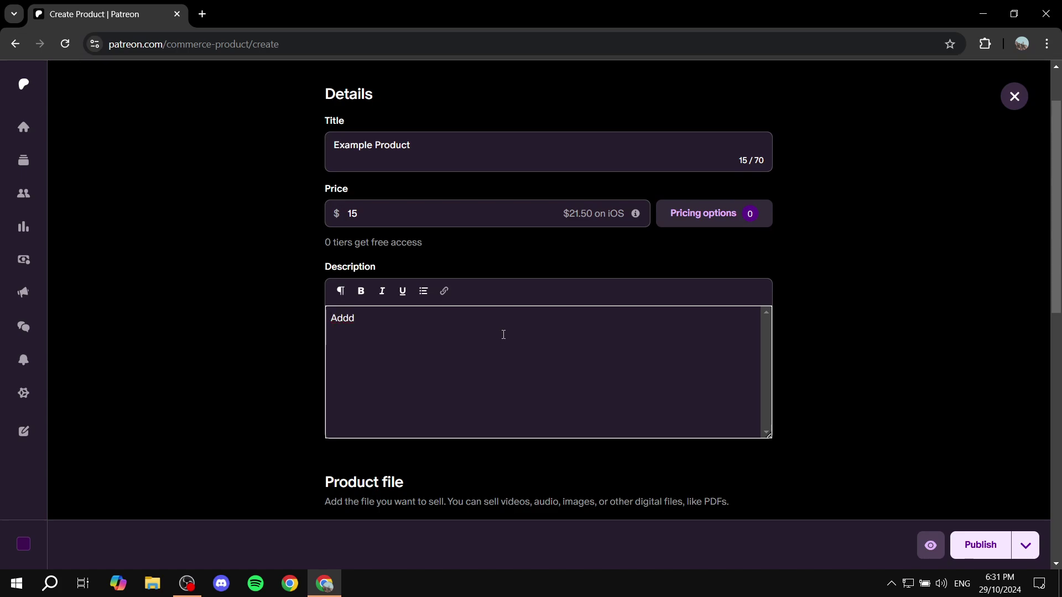
key(BackSpace)
text(some desc)
drag(429, 325, 331, 319)
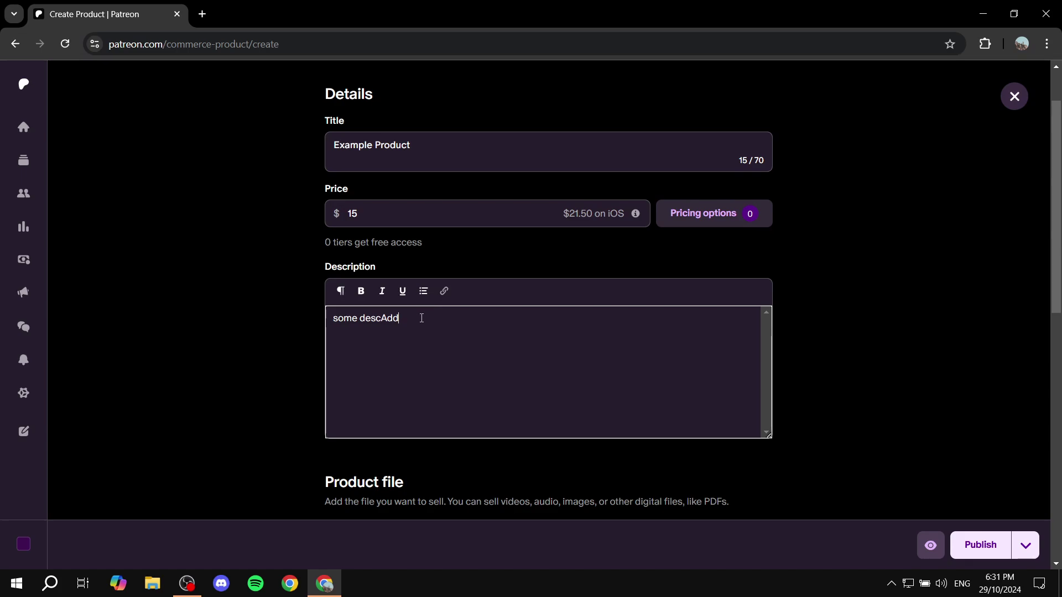
drag(421, 318, 311, 318)
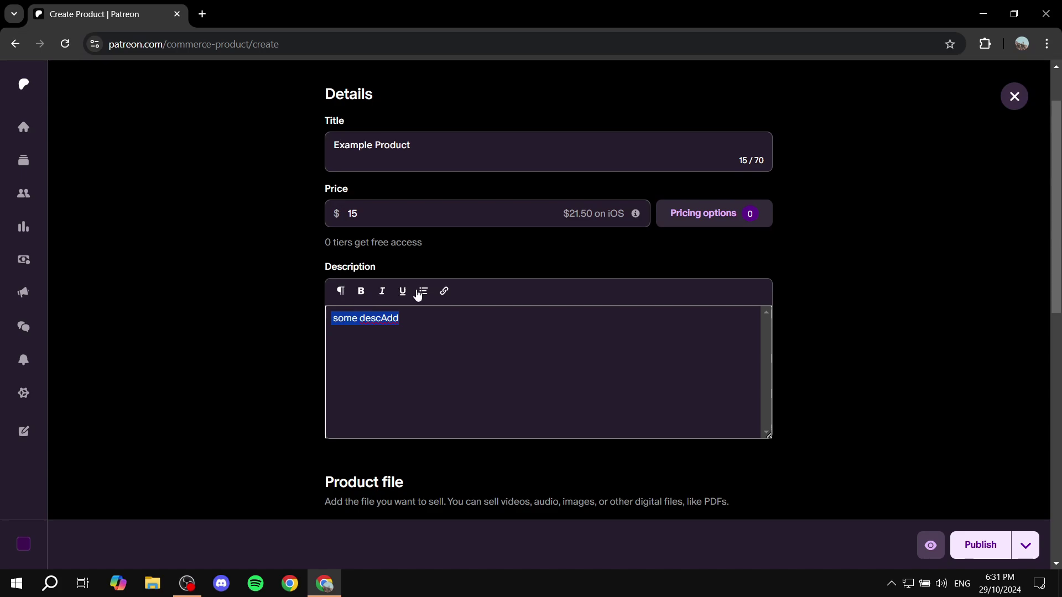
click(608, 337)
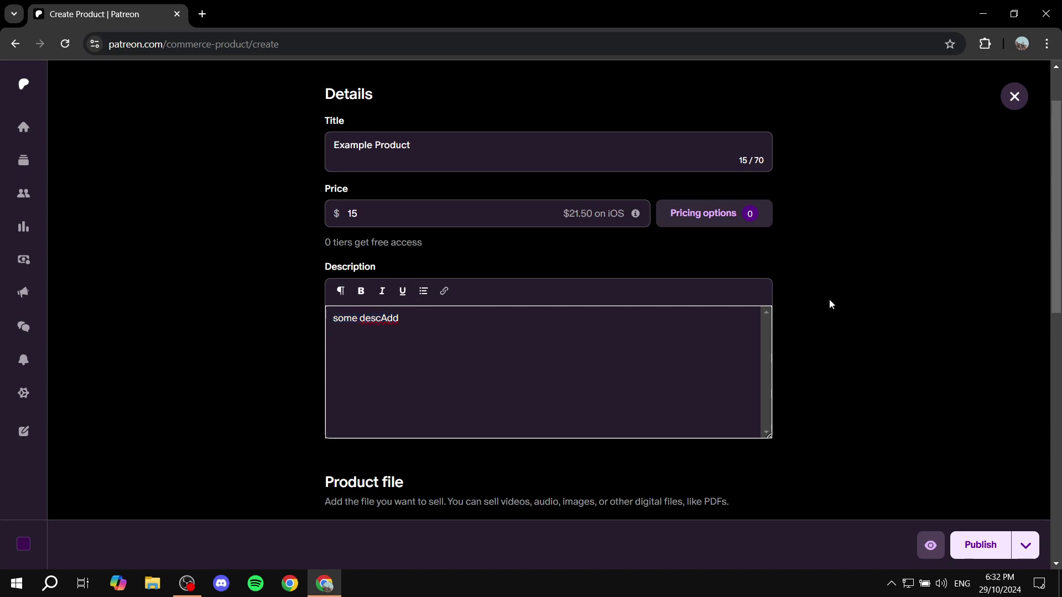
drag(407, 318, 222, 320)
key(BackSpace)
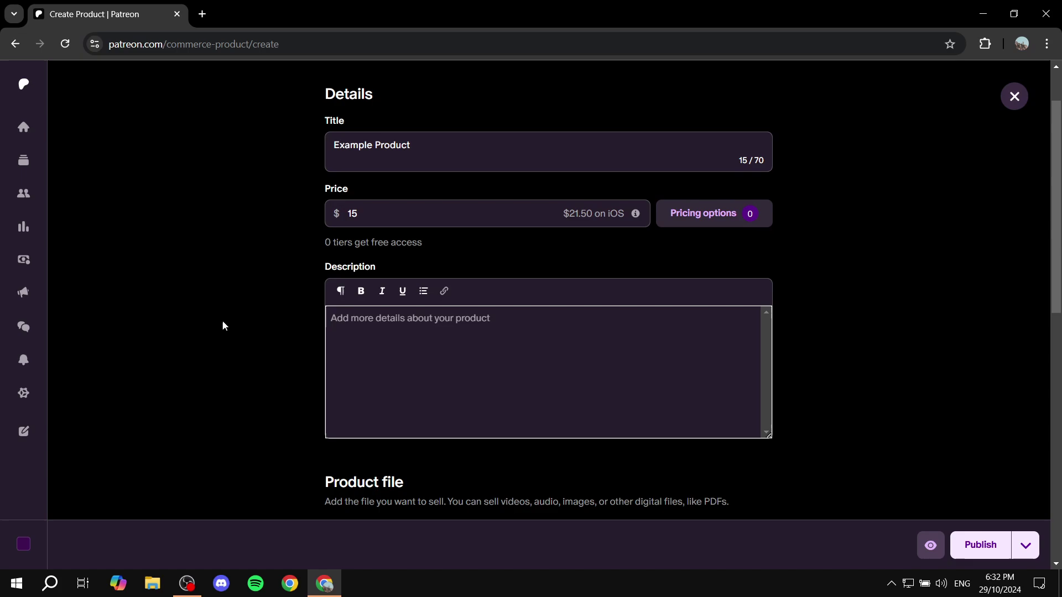
Step: Enter 'oishjto' as the product description
text(oishjto)
scroll(299, 295, down, 2)
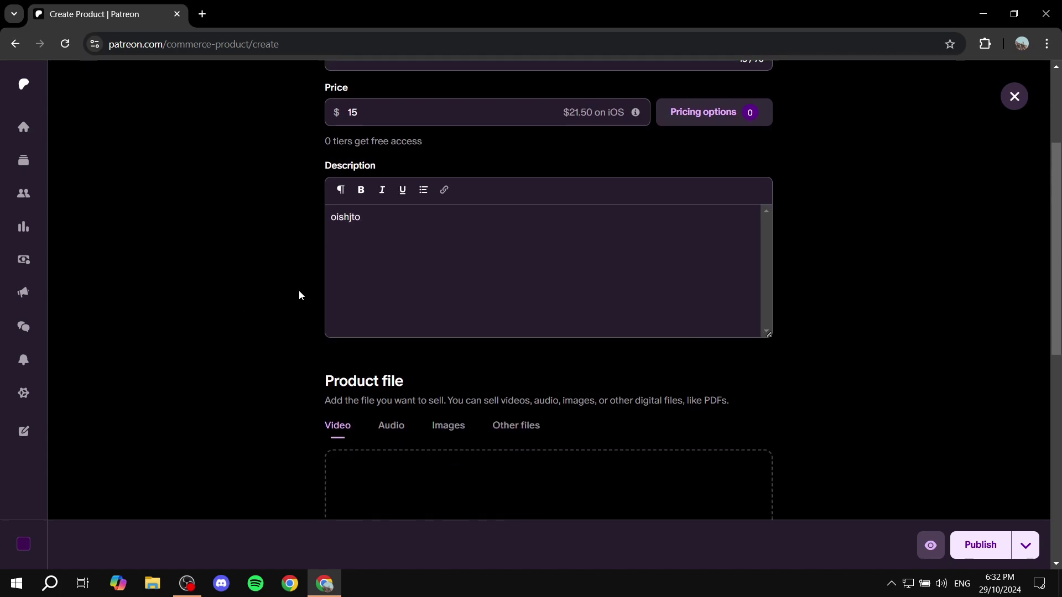
scroll(299, 296, down, 1)
scroll(436, 141, down, 3)
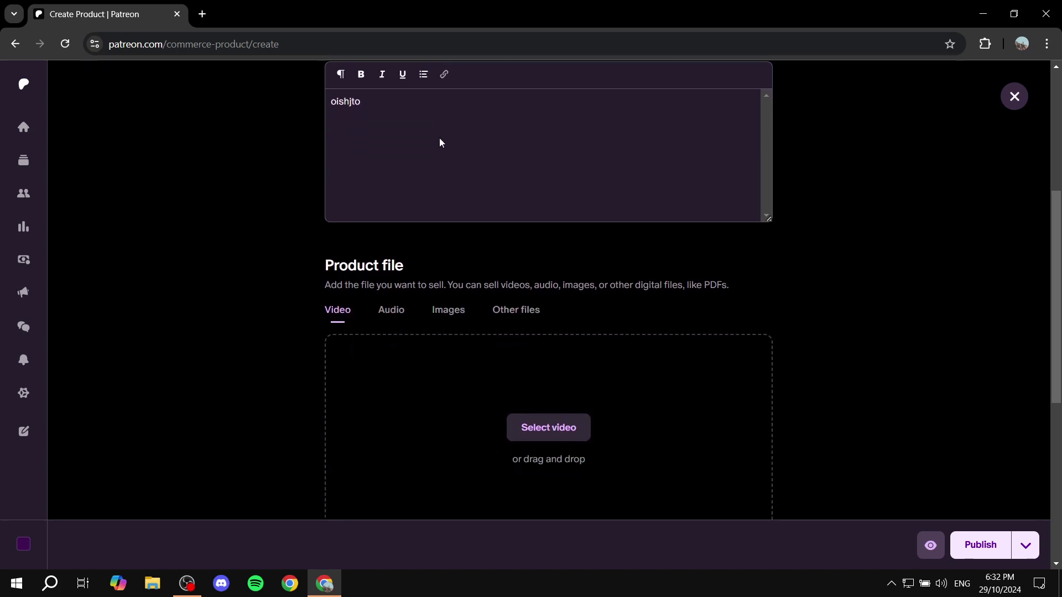
drag(334, 205, 443, 207)
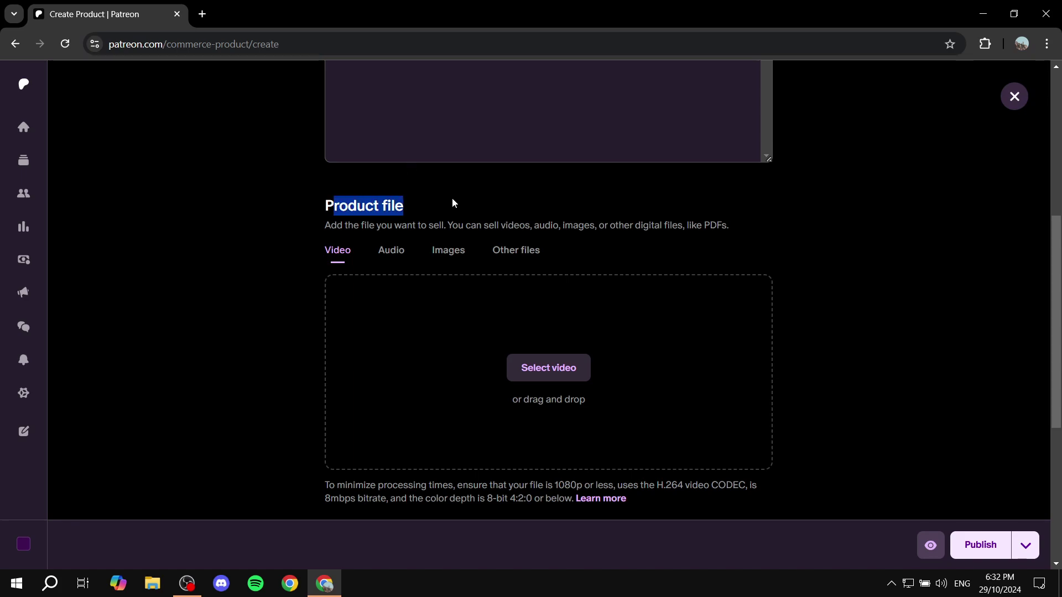
click(453, 198)
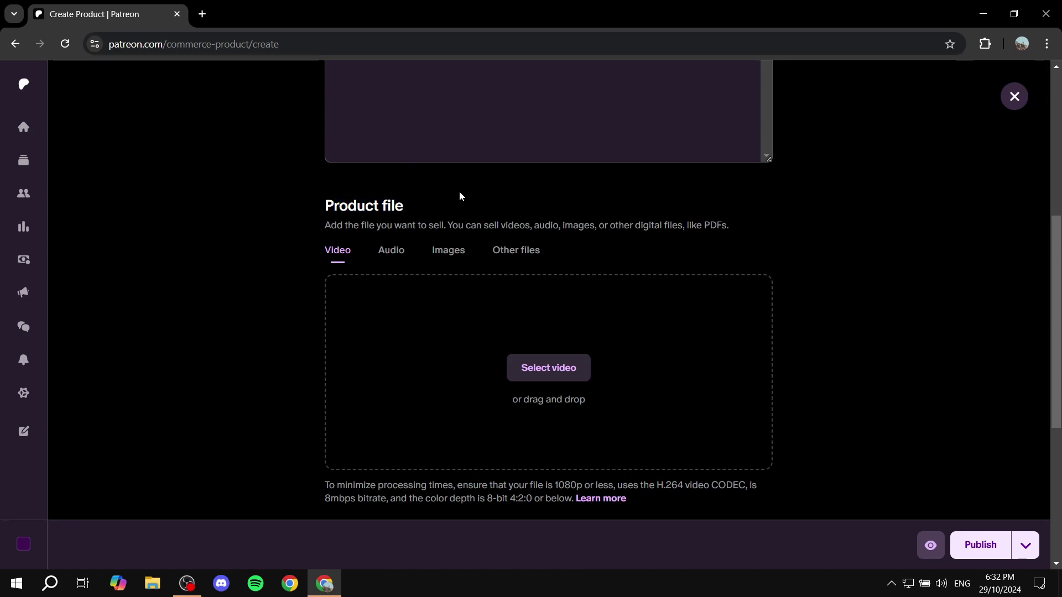
Step: Attach sample.pdf as the product file under Other files, cancelling a second file picker
click(514, 259)
click(548, 368)
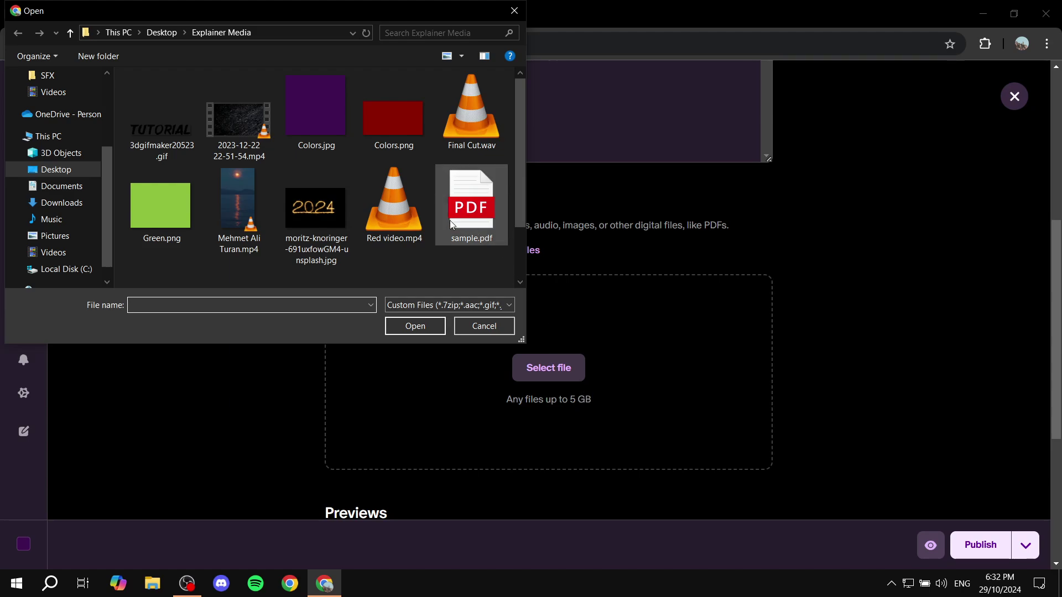
double_click(486, 219)
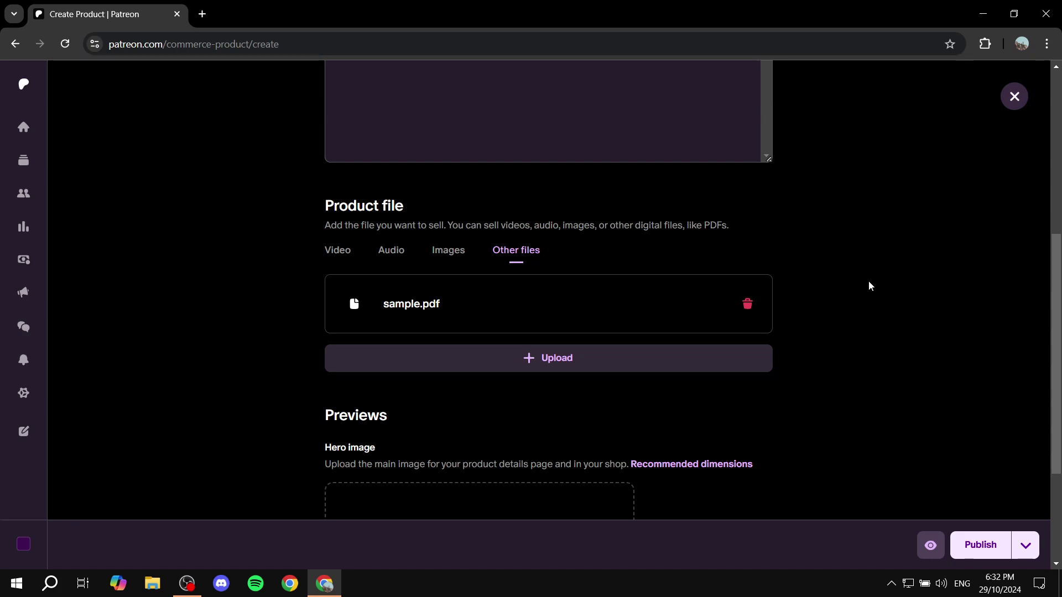
click(538, 363)
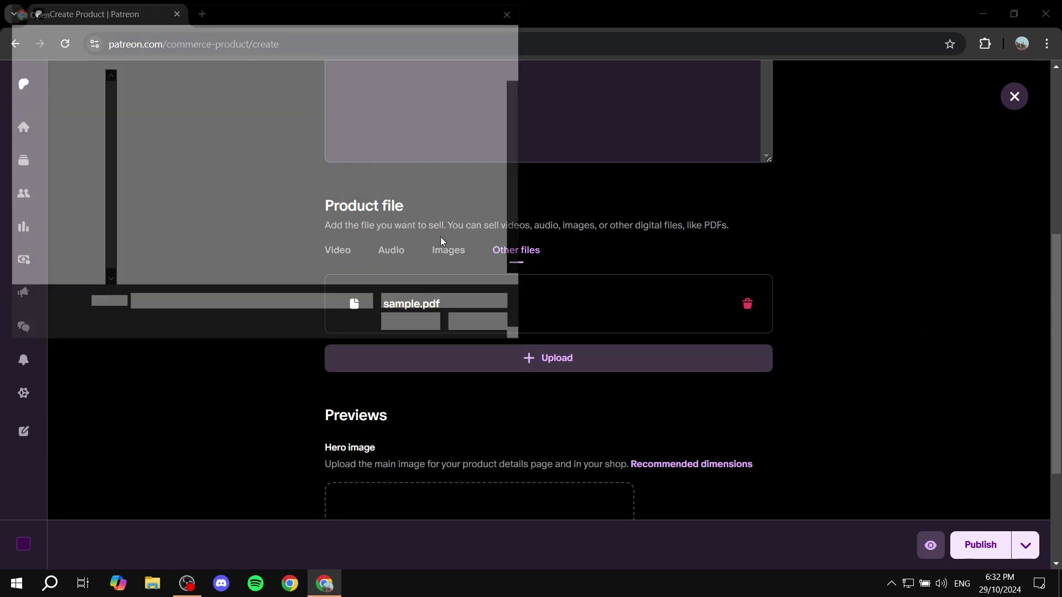
scroll(438, 219, down, 2)
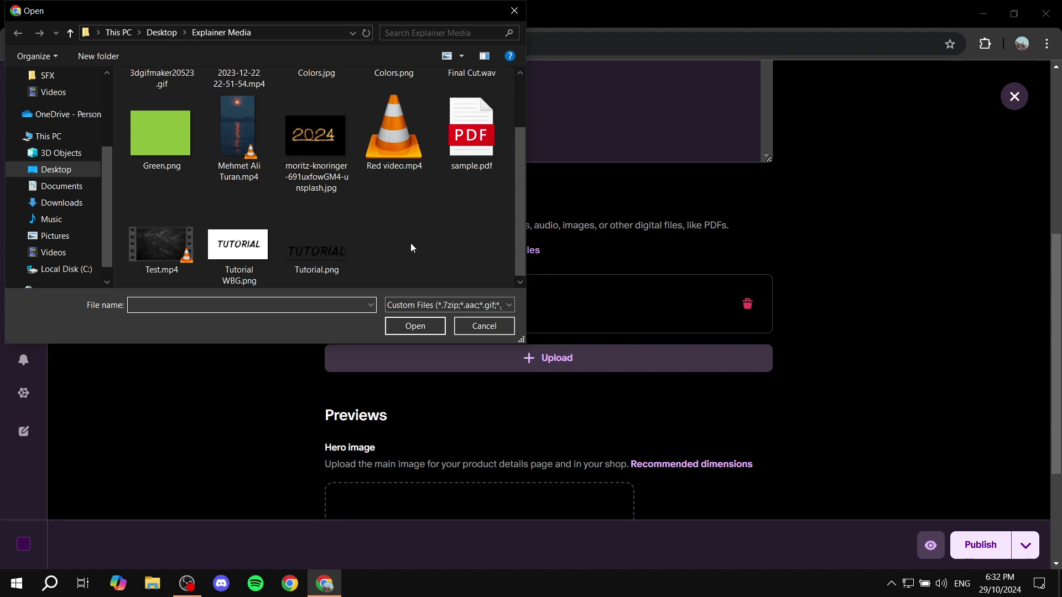
scroll(410, 244, up, 2)
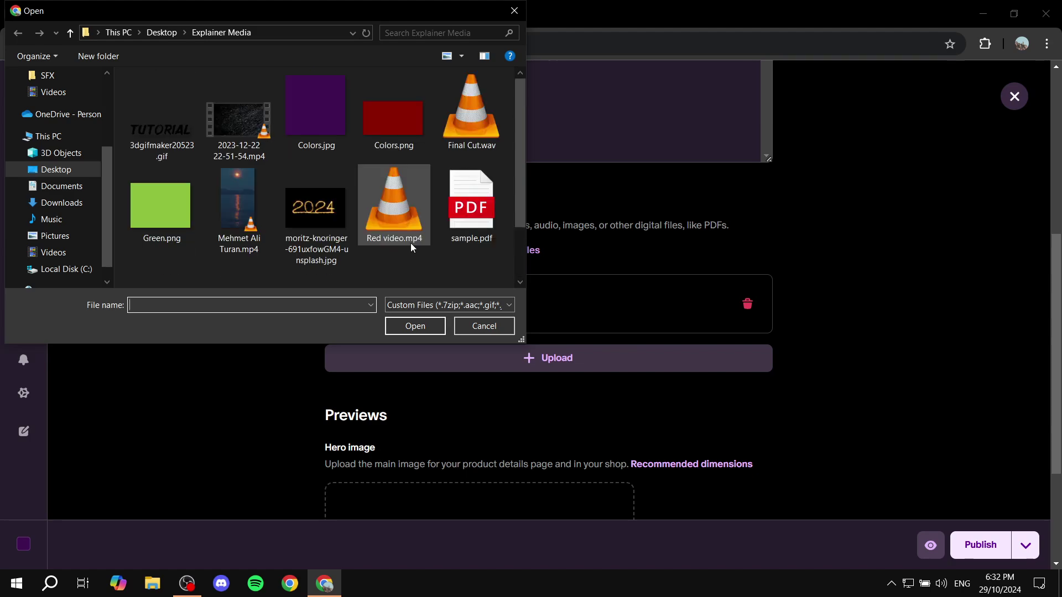
click(484, 326)
scroll(429, 292, down, 3)
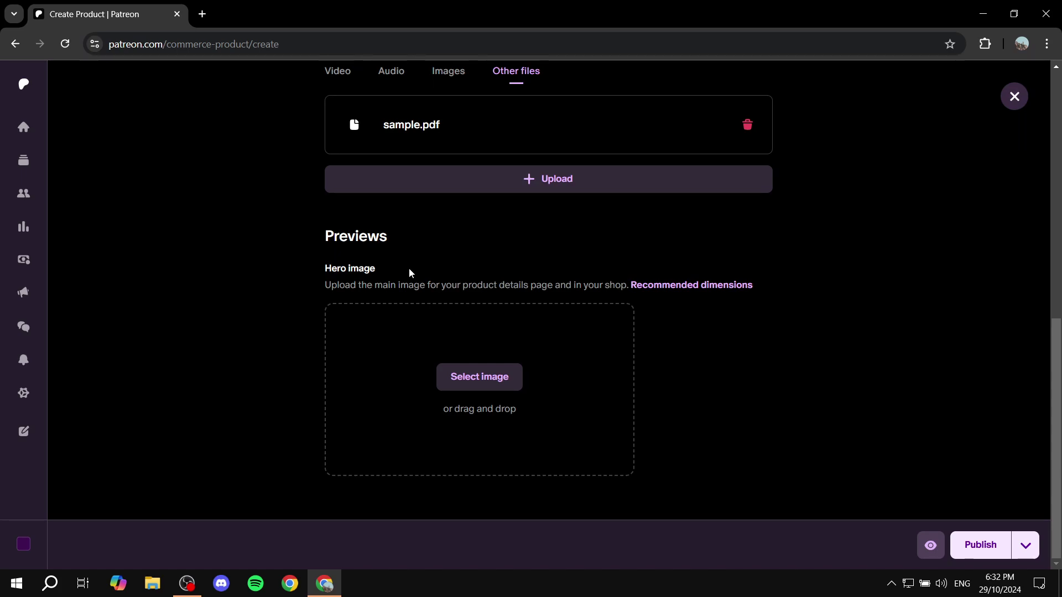
Step: Use Tutorial WBG.png as the hero image and publish the product
click(516, 374)
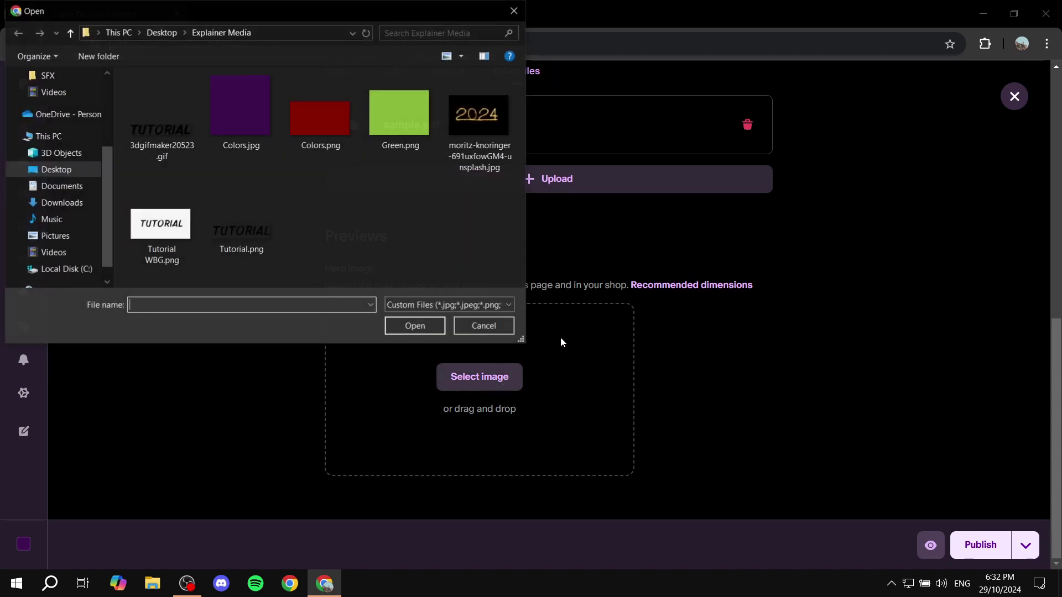
double_click(163, 220)
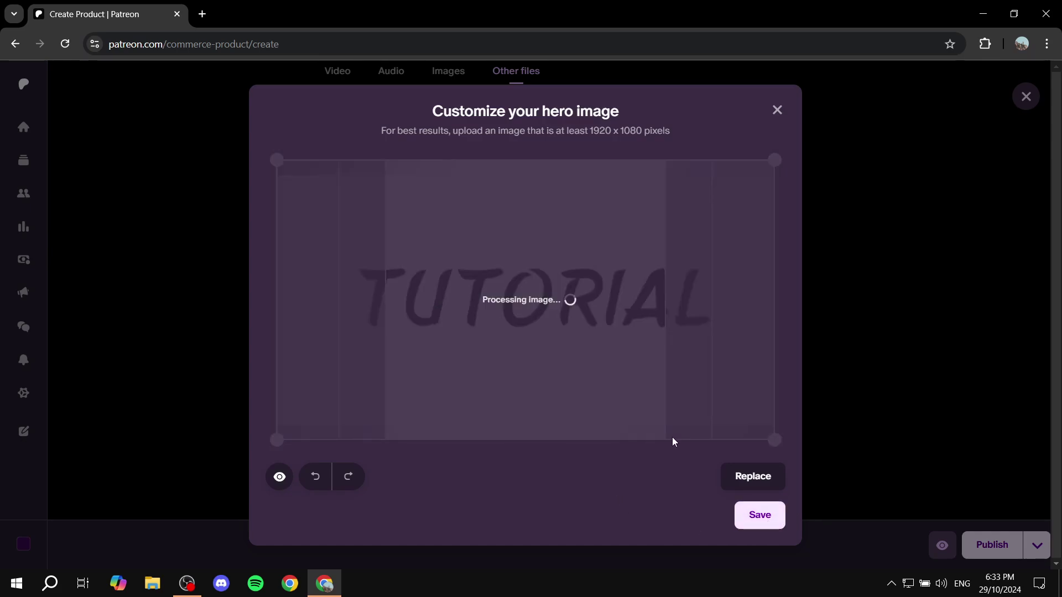
scroll(910, 288, down, 1)
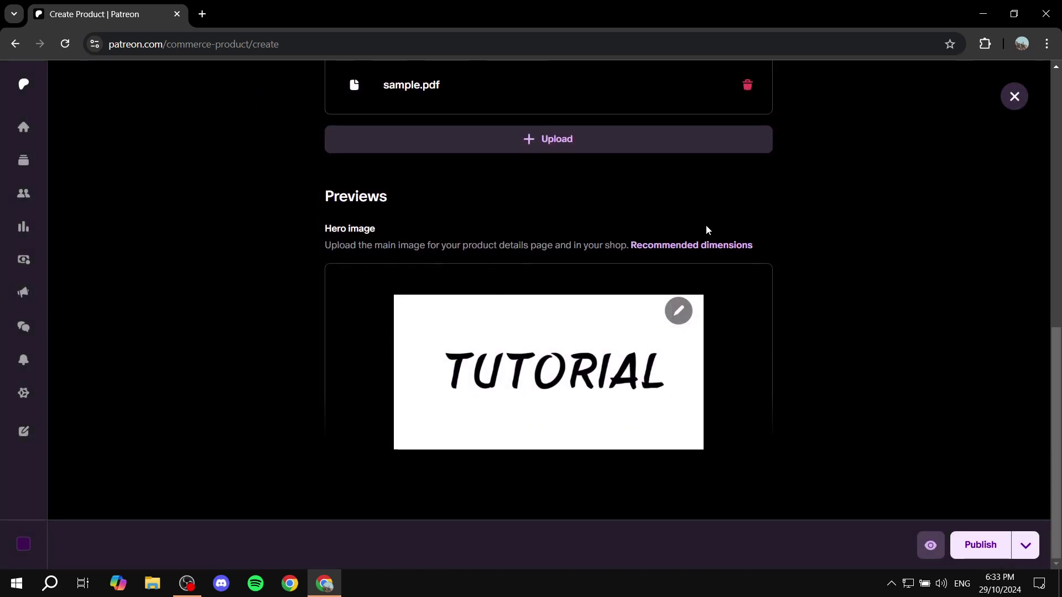
scroll(583, 178, down, 10)
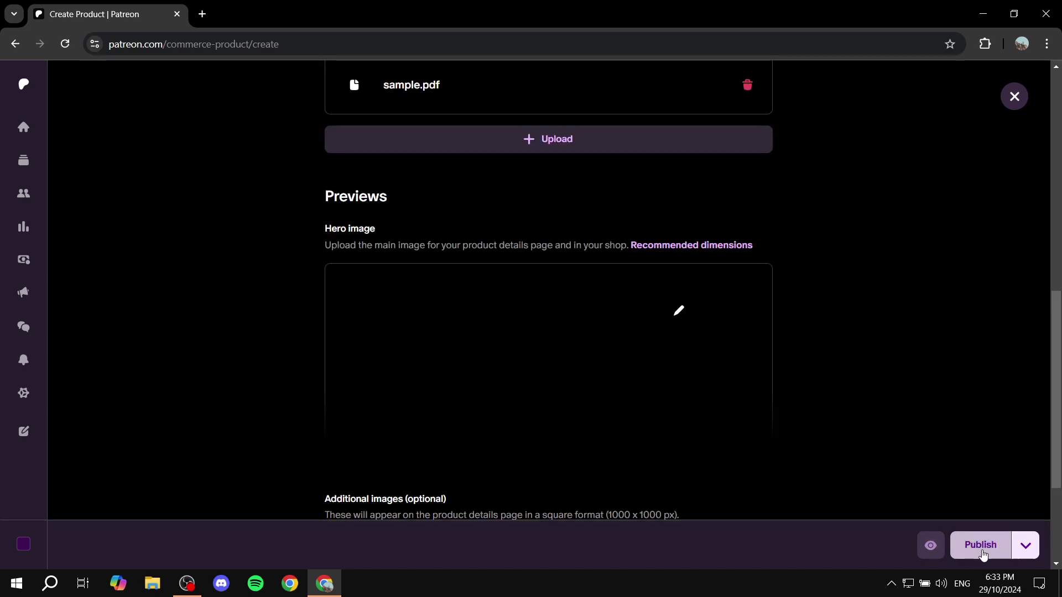
click(984, 552)
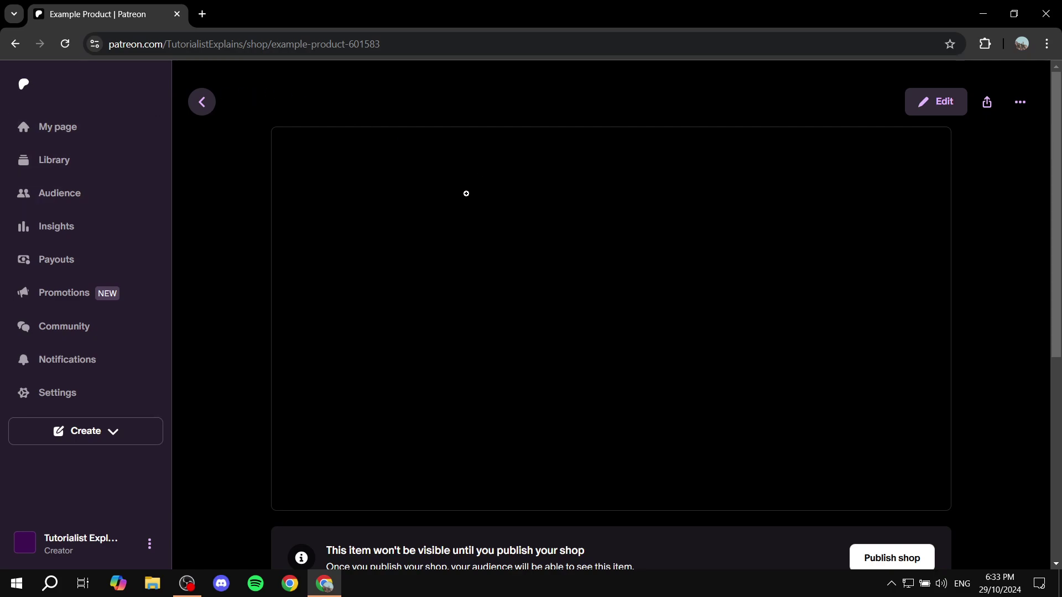
Step: Go to My page's Shop tab and check the $15 Example Product card with its PDF badge
scroll(541, 234, down, 5)
scroll(507, 231, up, 5)
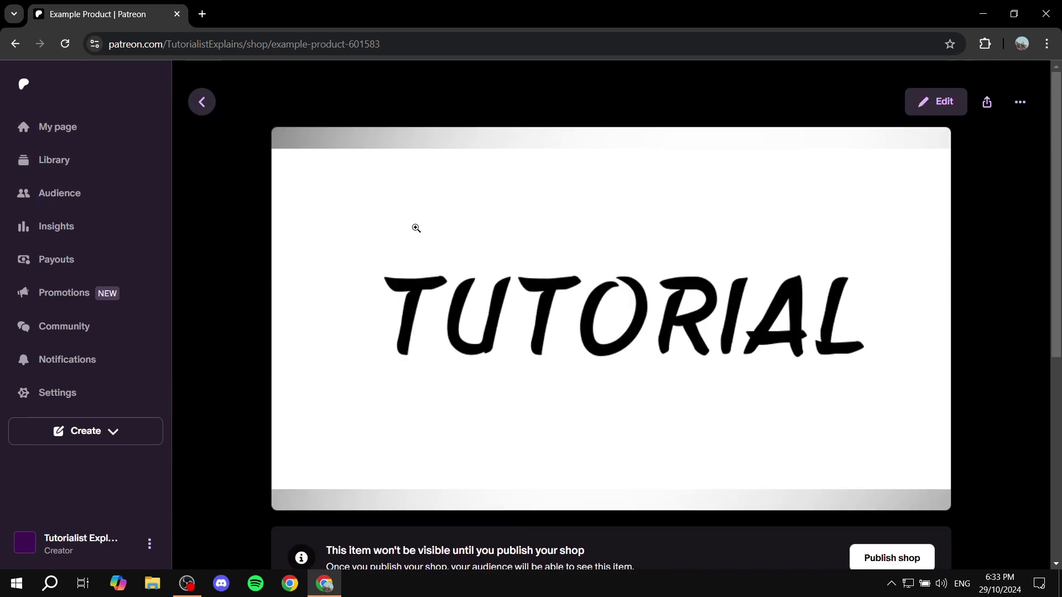
click(100, 136)
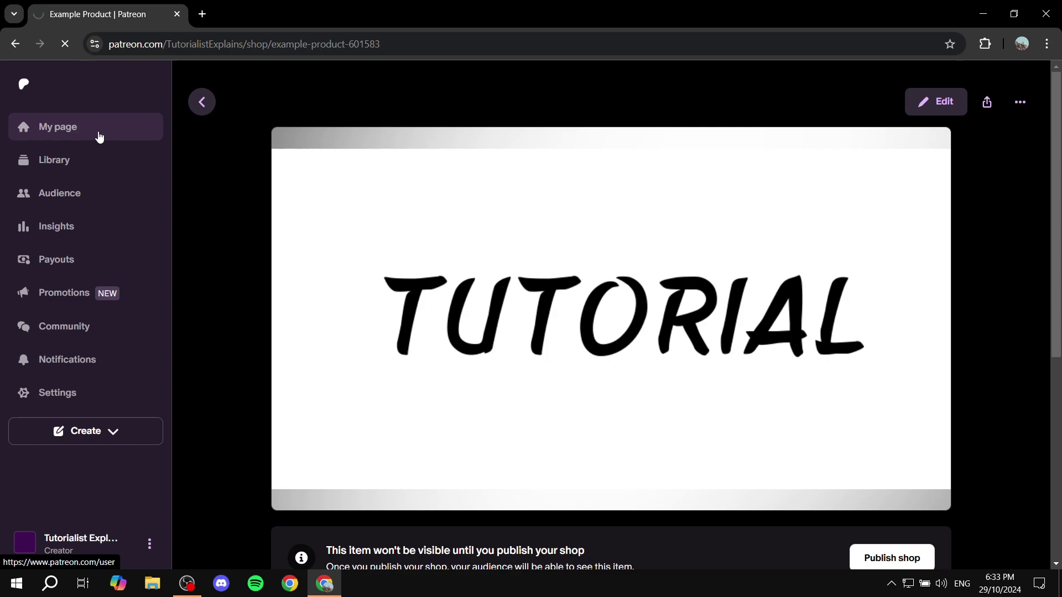
scroll(587, 228, down, 5)
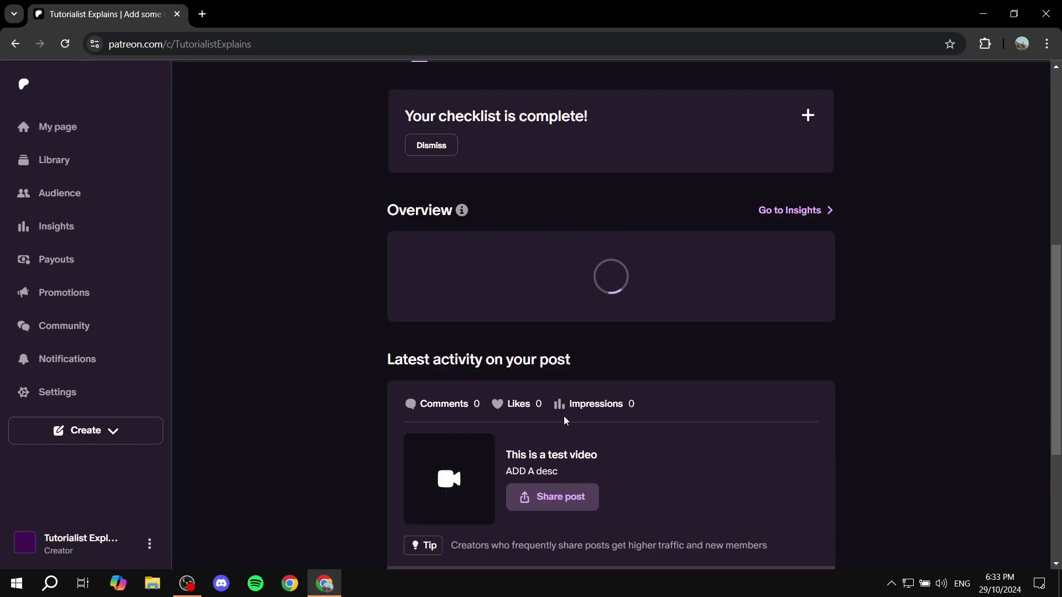
scroll(533, 272, up, 5)
click(553, 468)
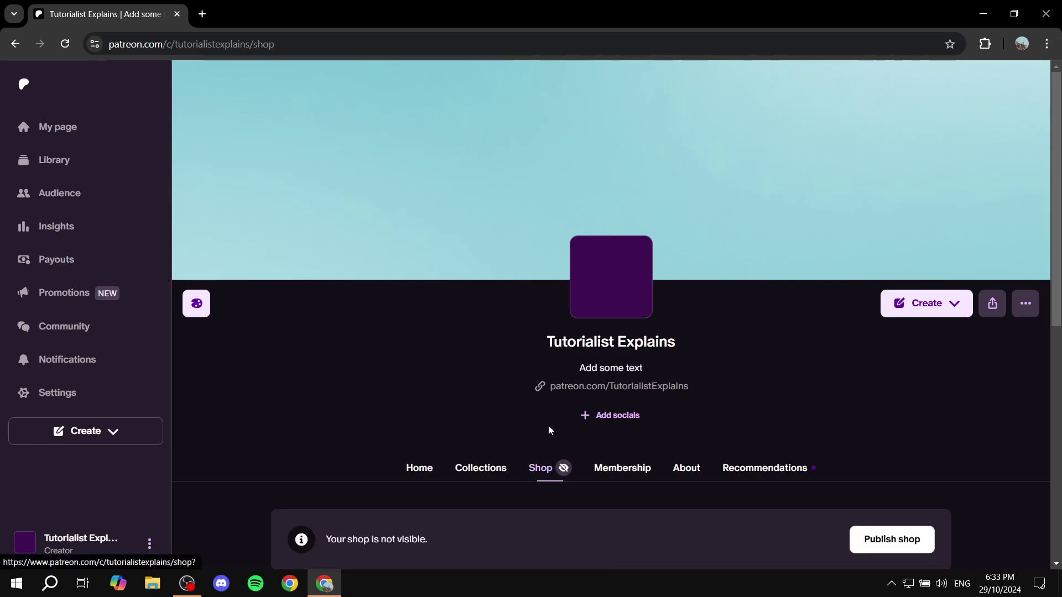
mouse_move(562, 465)
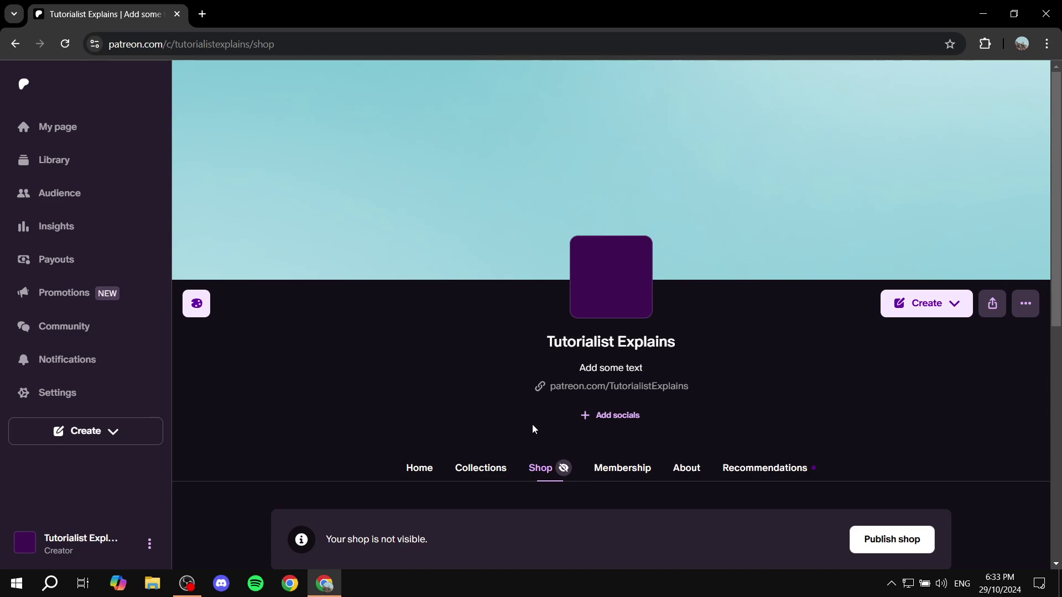
scroll(590, 490, down, 5)
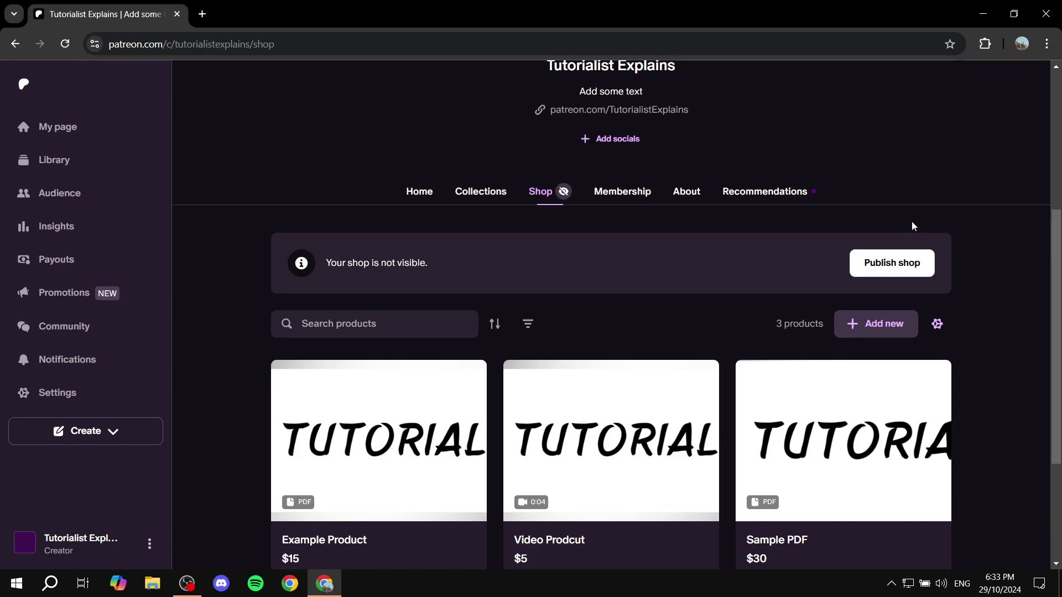
scroll(926, 366, down, 3)
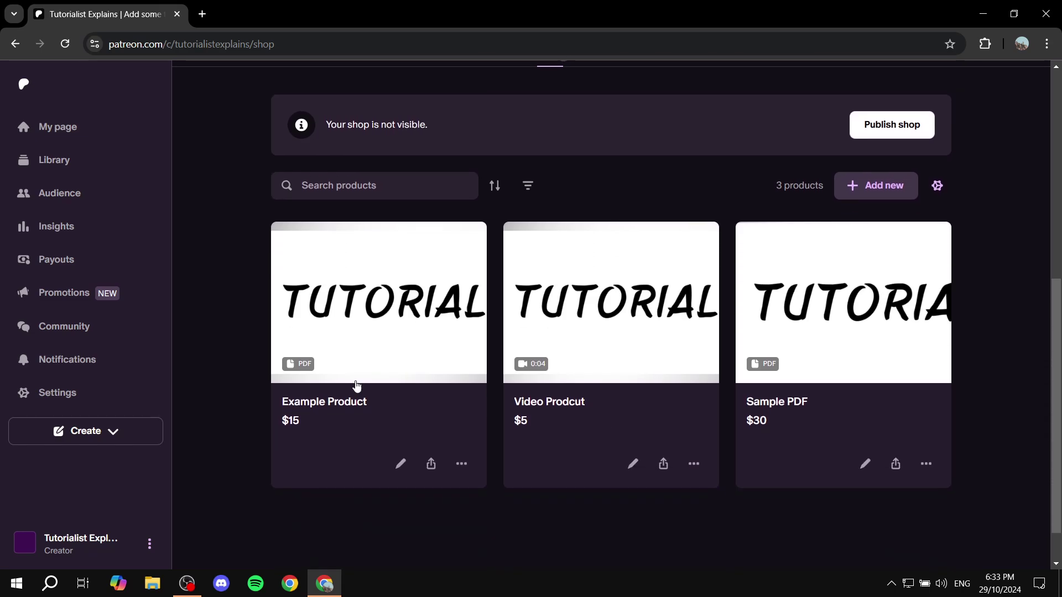
scroll(944, 241, up, 5)
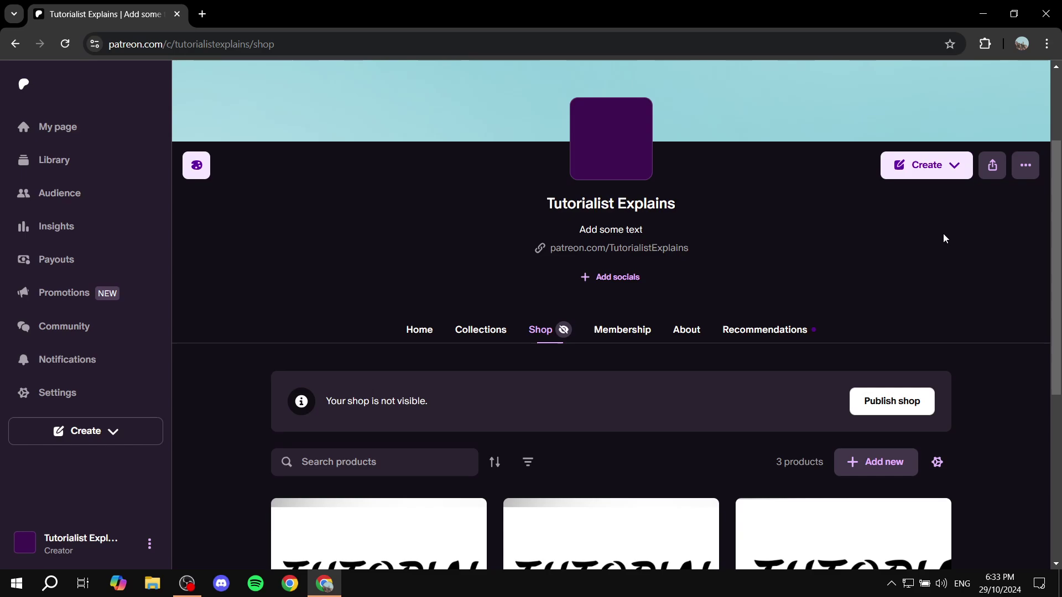